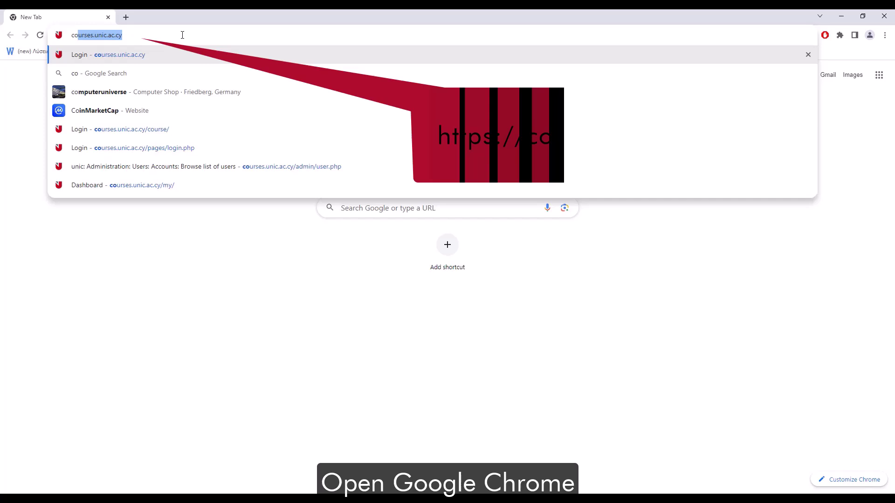
text(.)
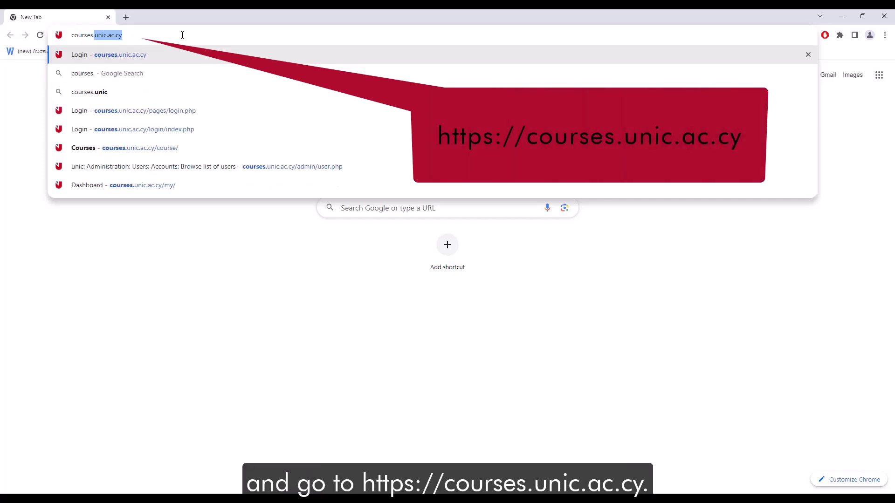
text(unic.ac.cy)
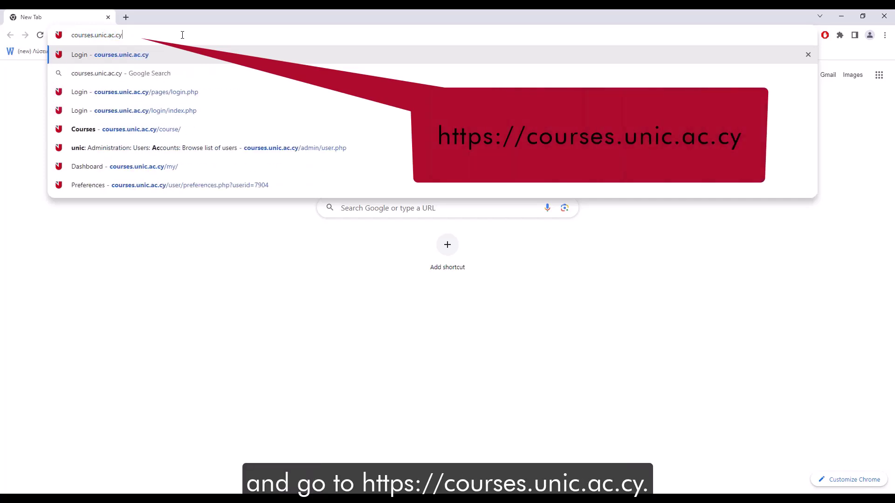
Step: Load courses.unic.ac.cy in a new Chrome tab
key(Return)
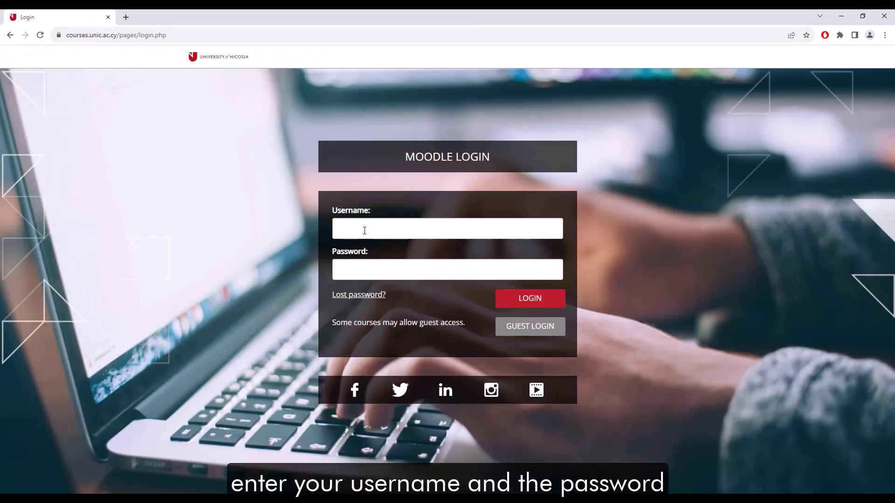
Step: Log in to the University of Nicosia Moodle with the trainee username and password
click(365, 231)
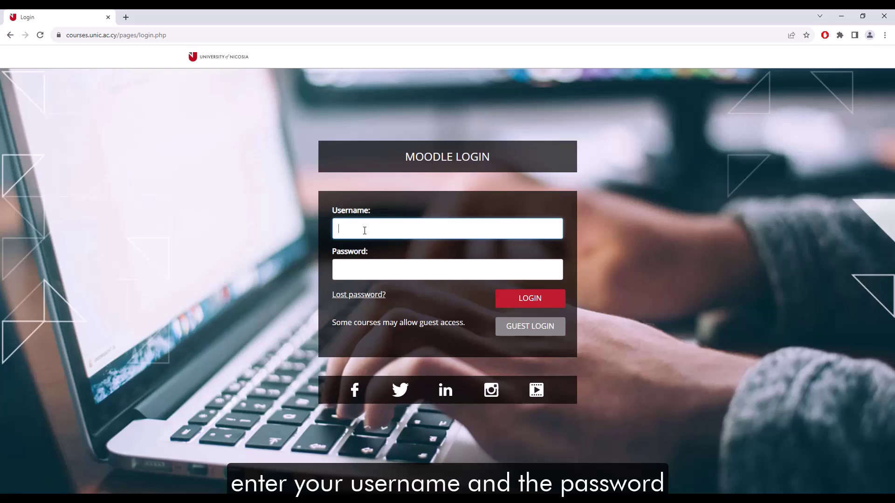
text(r)
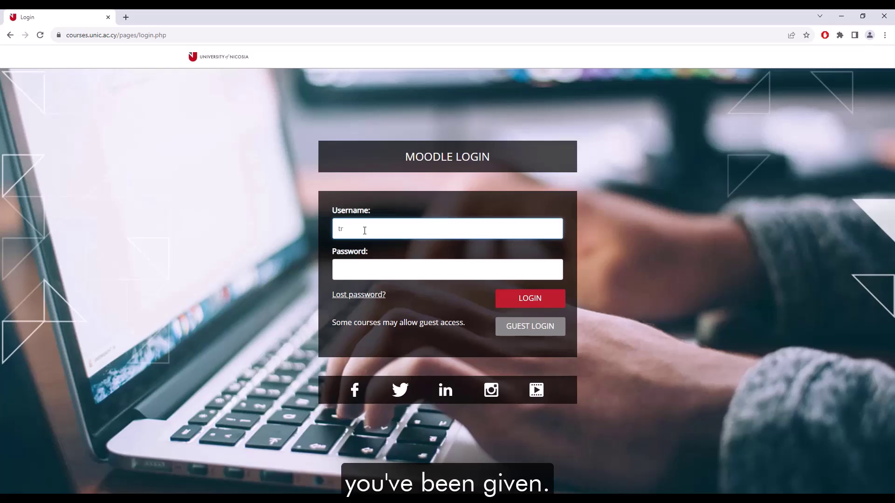
text(ainee.)
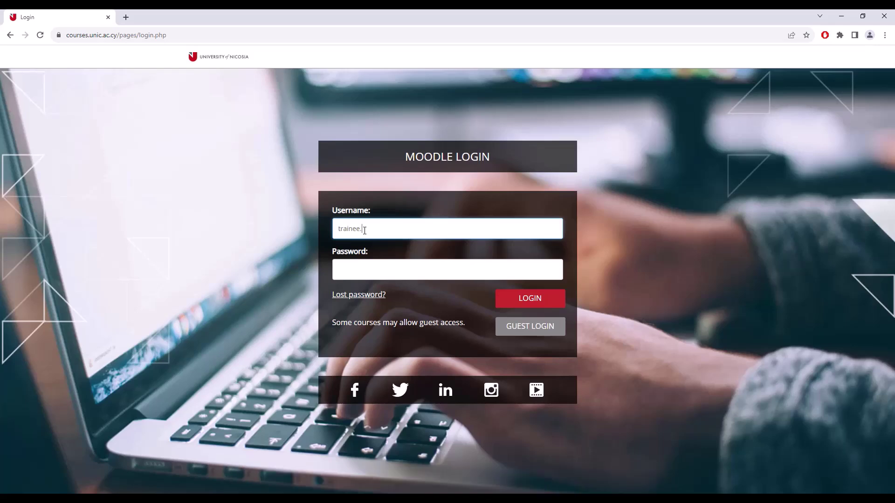
text(assistant)
text(1)
key(Tab)
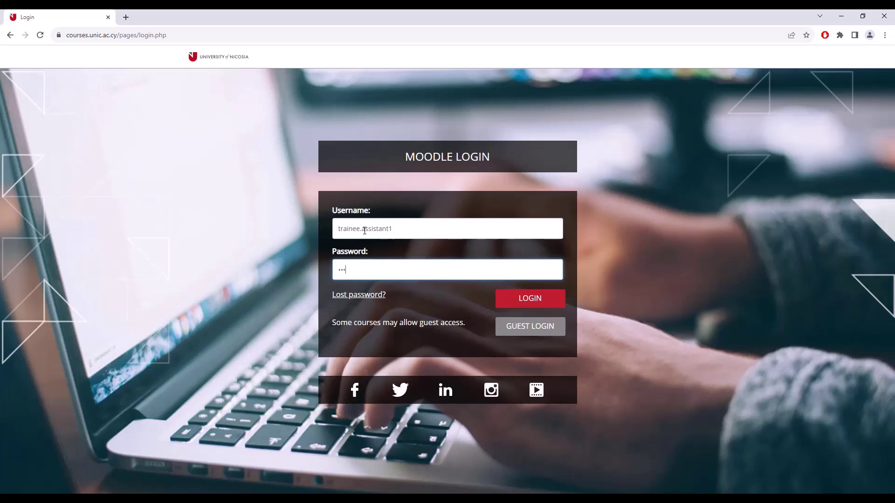
text(**)
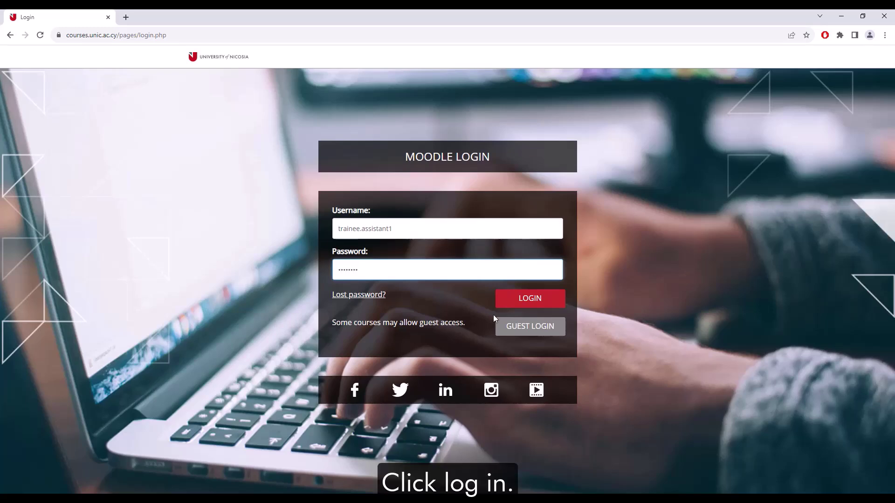
click(512, 304)
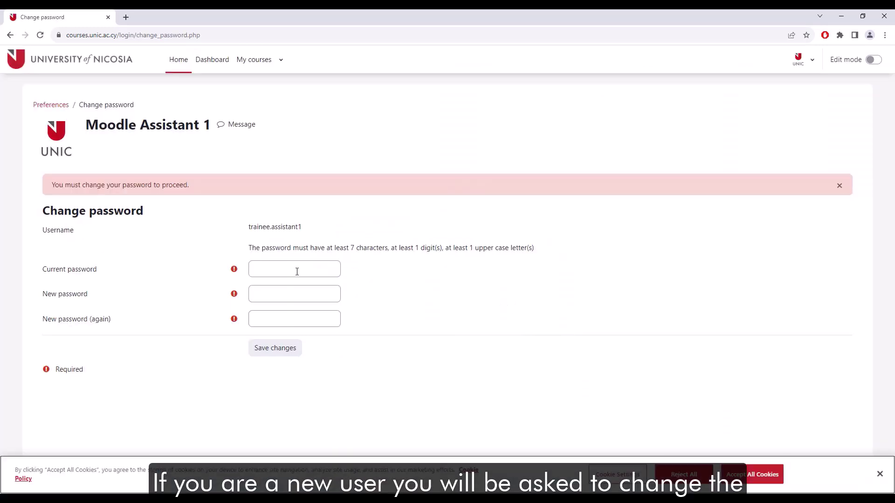
Step: Enter the current password and the new password twice, save, and continue past the confirmation
click(296, 272)
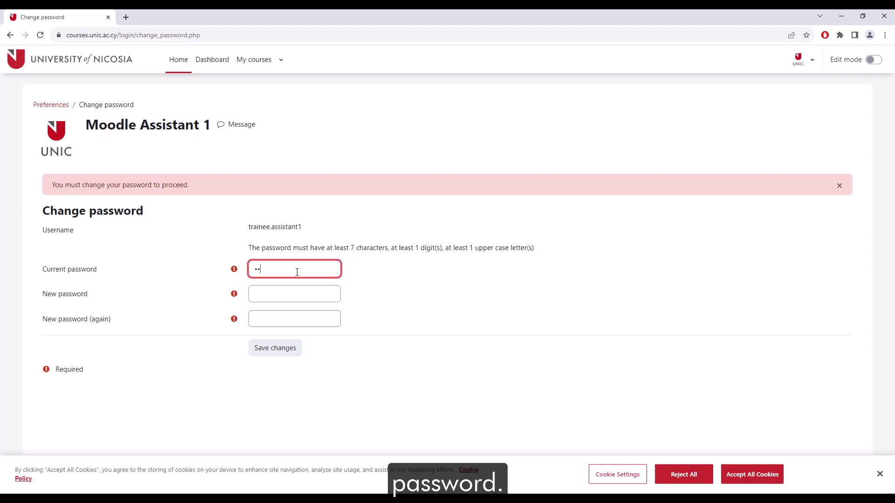
text(*****)
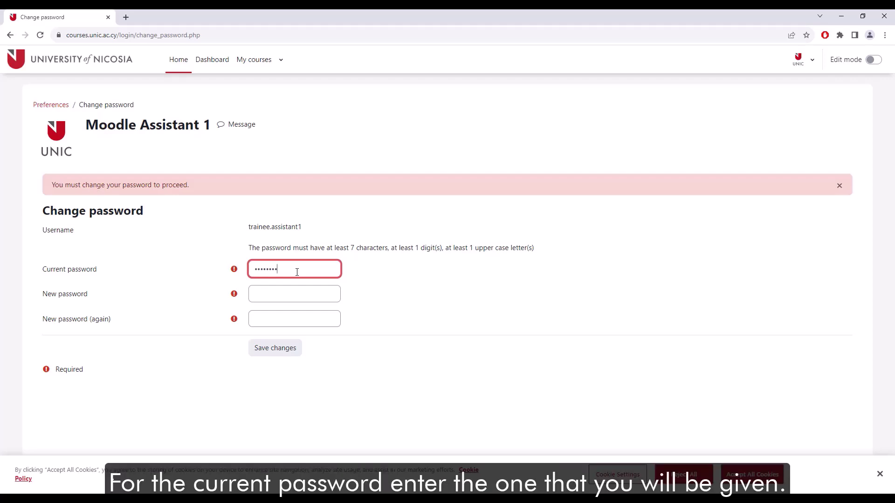
click(284, 294)
text(*)
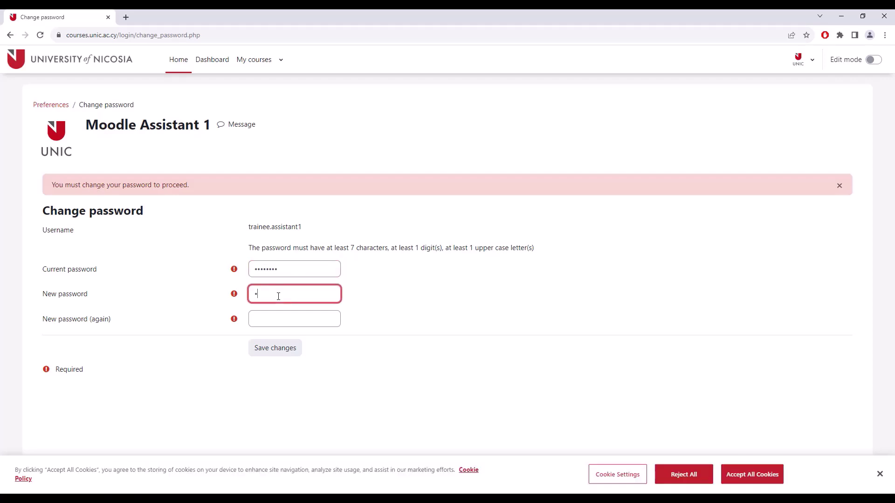
text(***)
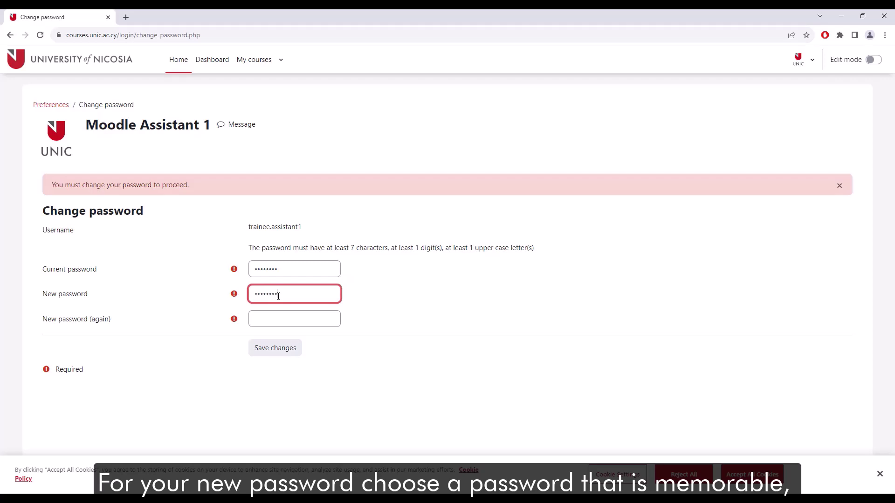
click(274, 316)
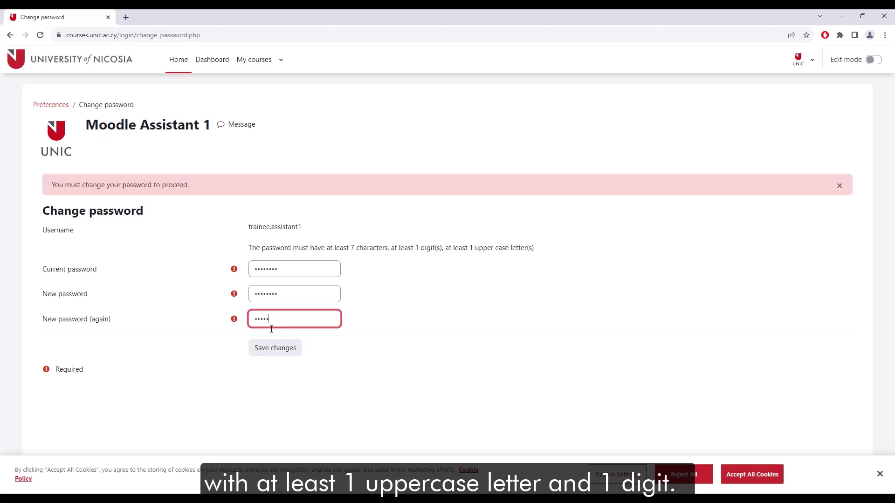
click(273, 349)
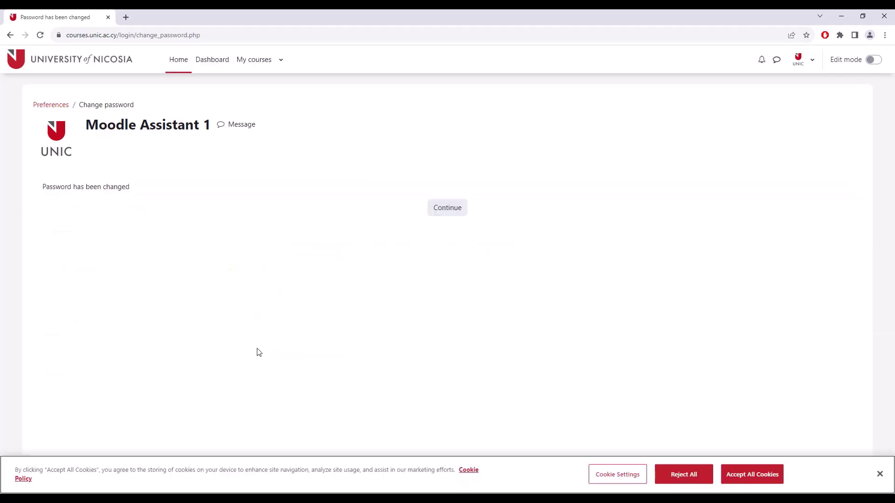
click(443, 213)
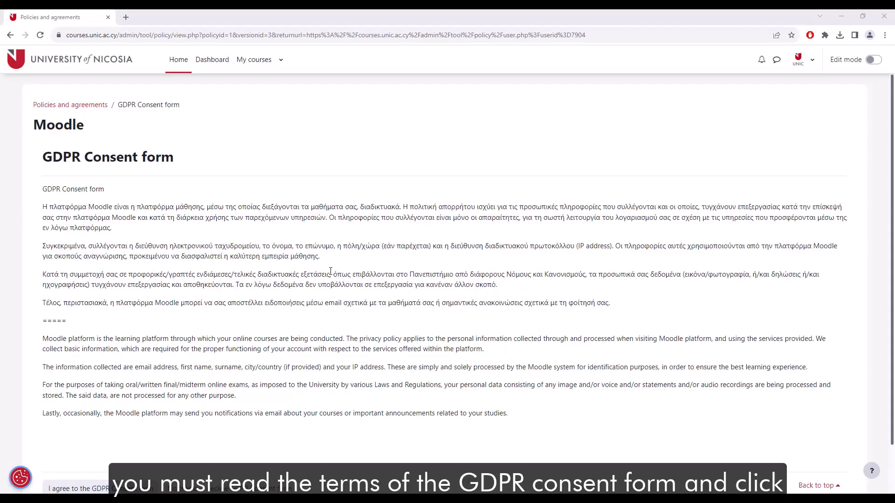
scroll(308, 290, down, 2)
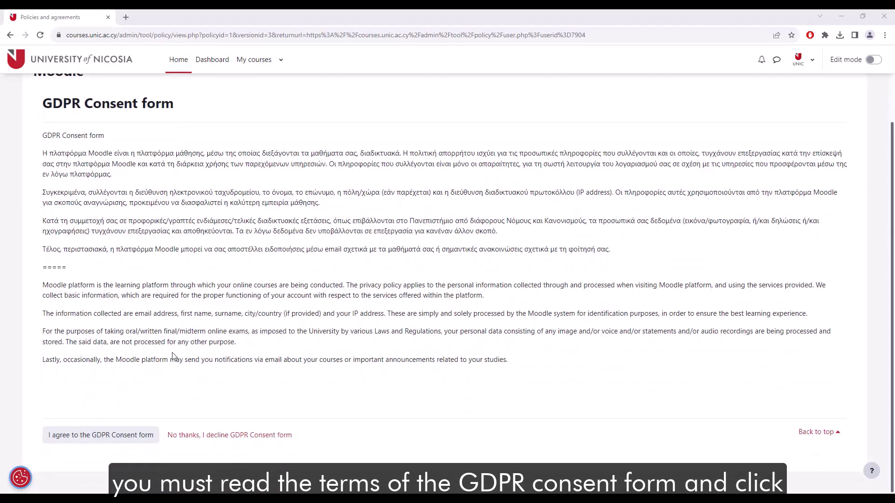
Step: Agree to the GDPR Consent form to reach the Dashboard
click(81, 435)
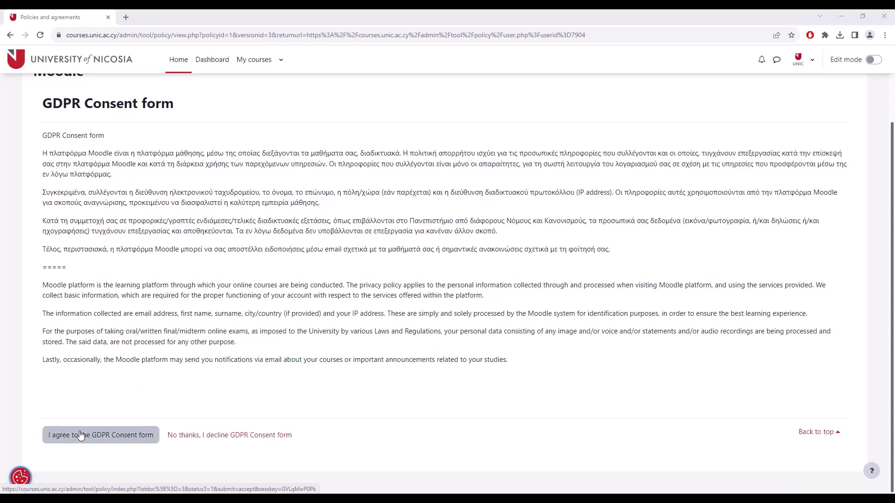
click(81, 435)
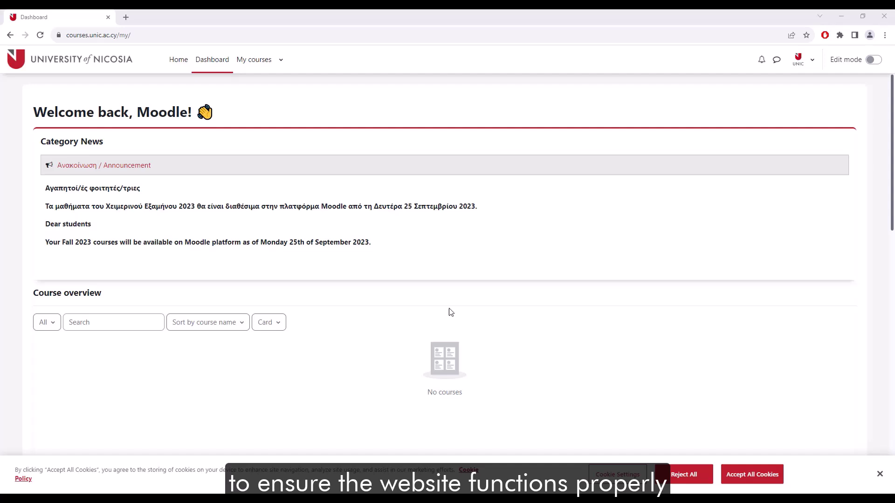